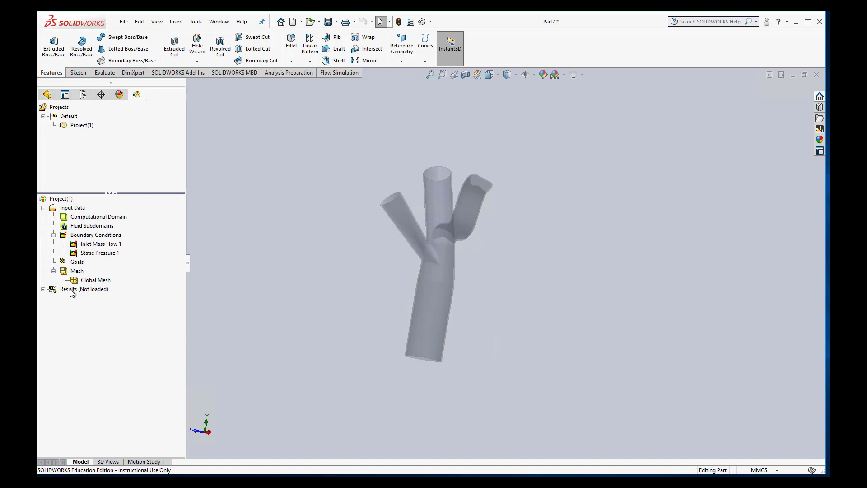
- Load the saved results file 4.fld and expand the Results node to show its plot features
left_click(337, 74)
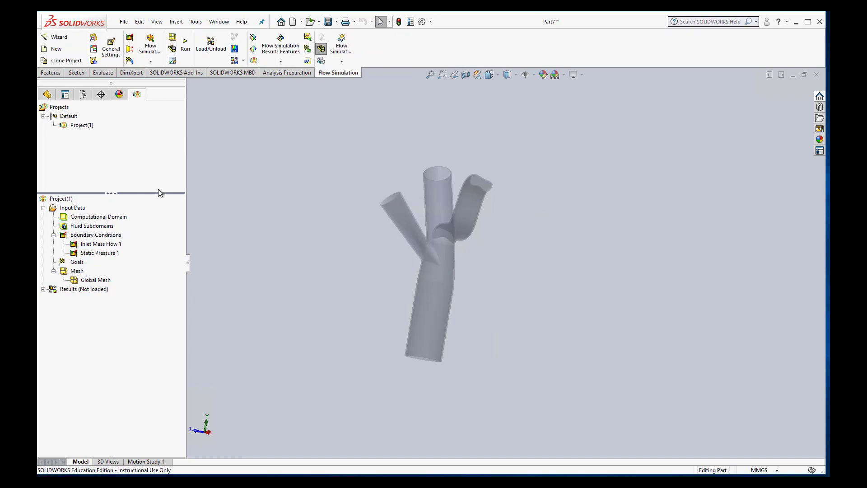
left_click(211, 49)
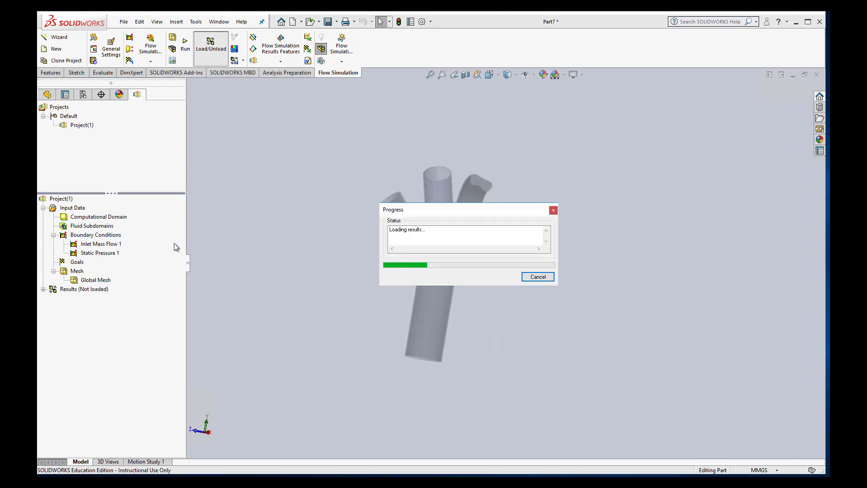
left_click(43, 290)
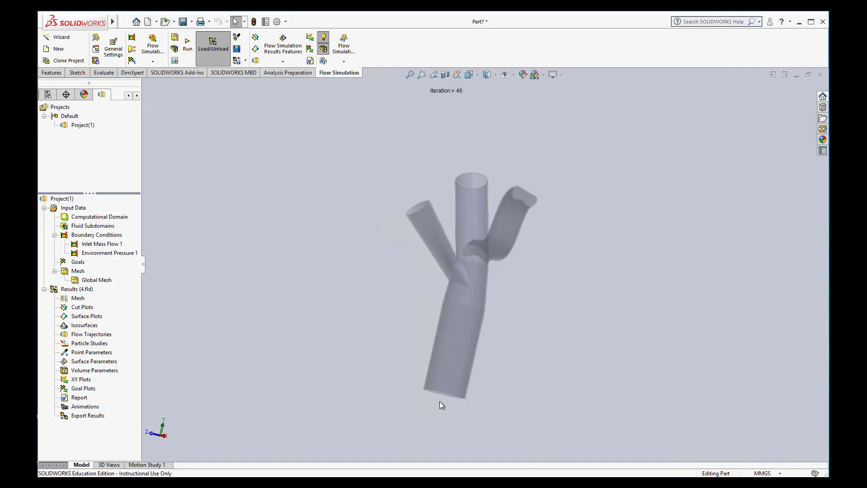
left_click(128, 96)
left_click(128, 95)
left_click(48, 94)
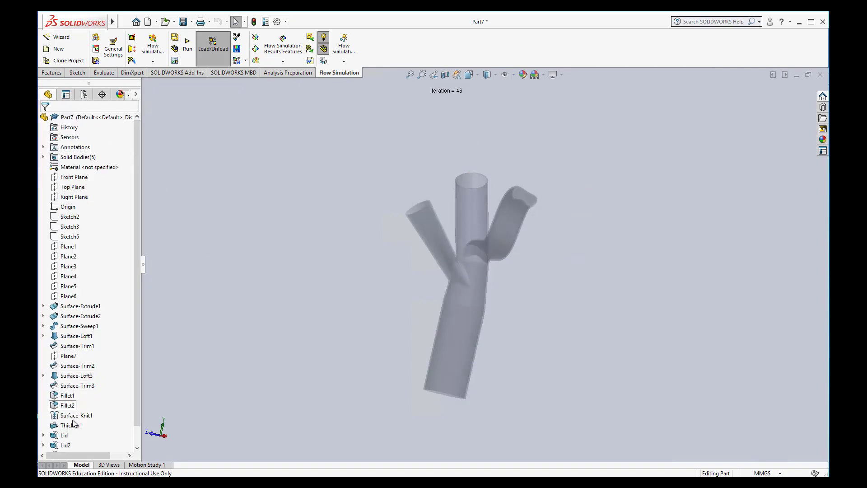
left_click(63, 436)
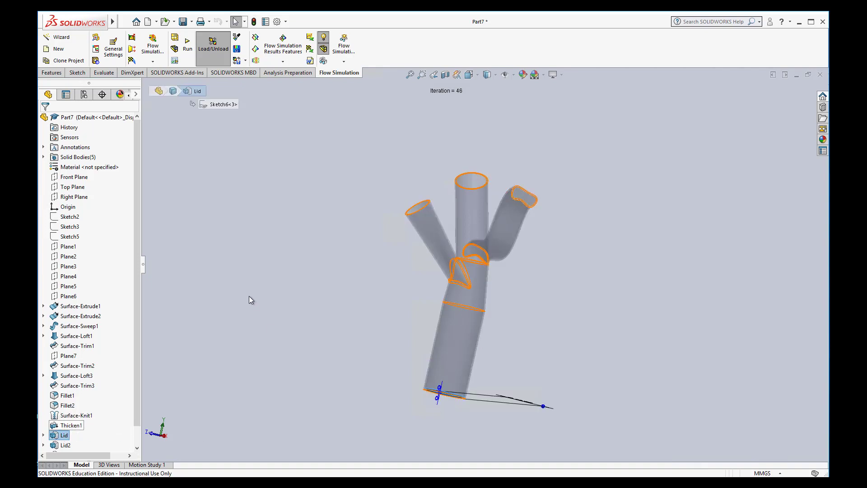
left_click(136, 95)
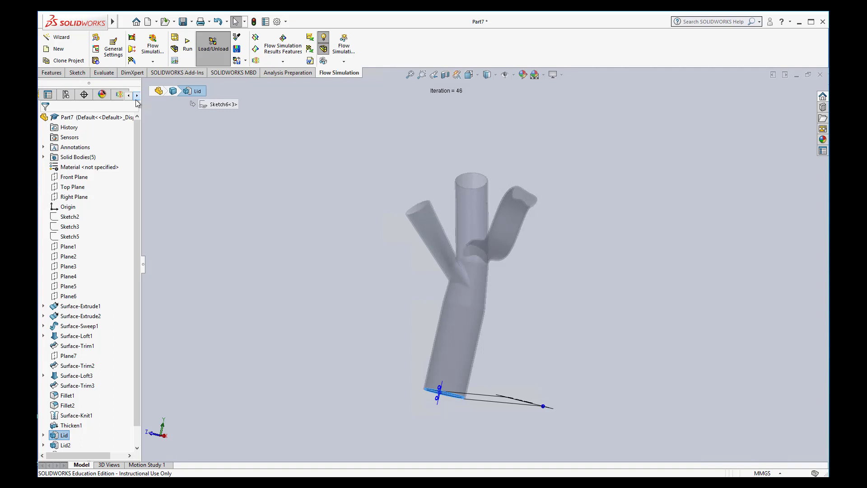
left_click(136, 95)
left_click(102, 94)
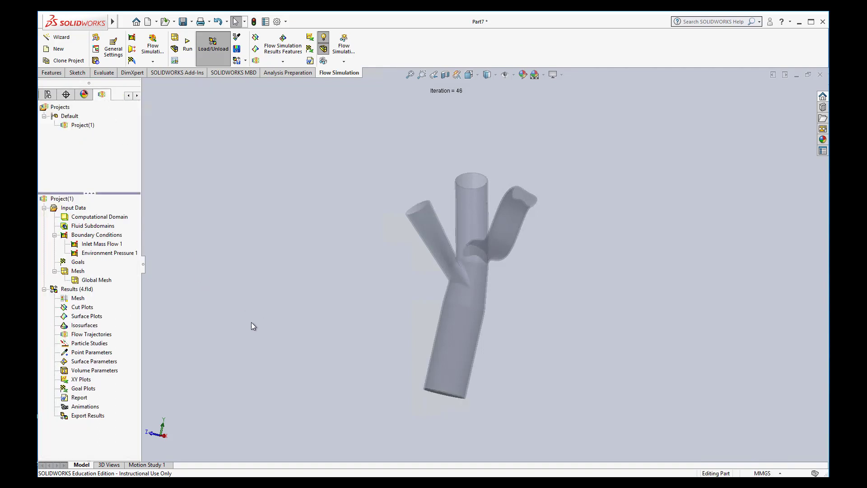
- Start a new Flow Trajectories plot seeded from the Face@Lid face at the artery's bottom end
double_click(82, 337)
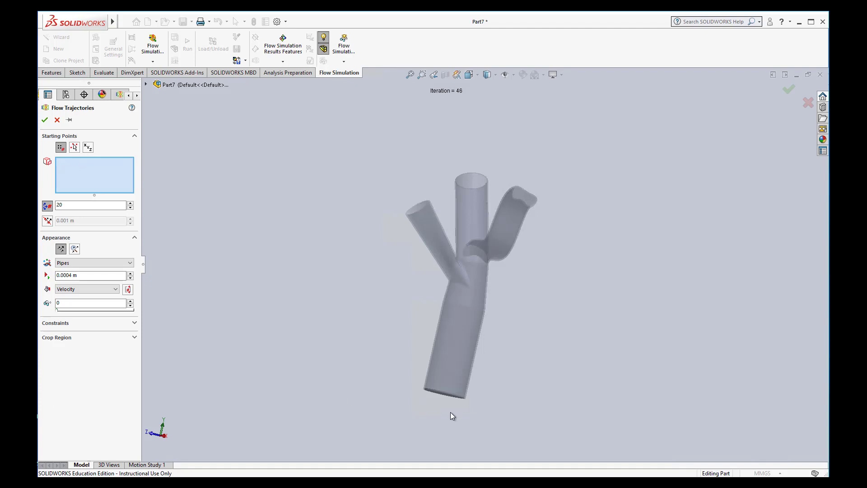
mouse_move(447, 408)
middle_mouse_down()
mouse_move(449, 382)
mouse_move(442, 408)
middle_mouse_up()
scroll(443, 389, "down", 8)
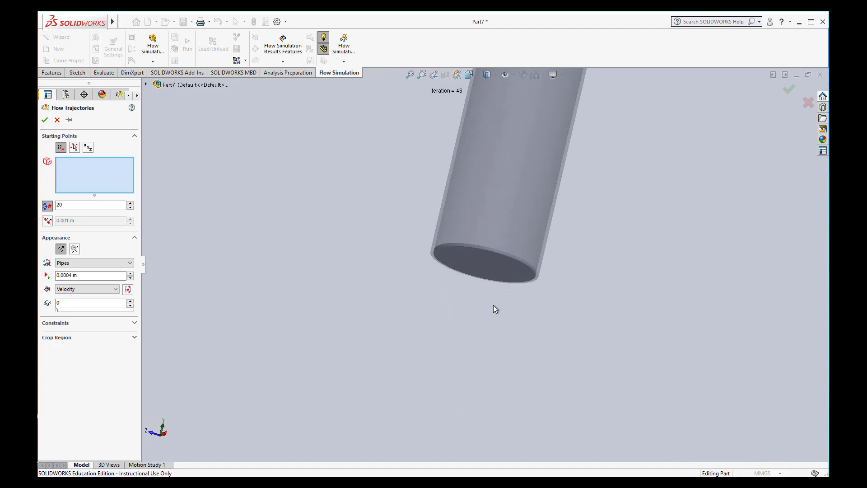
right_click(485, 244)
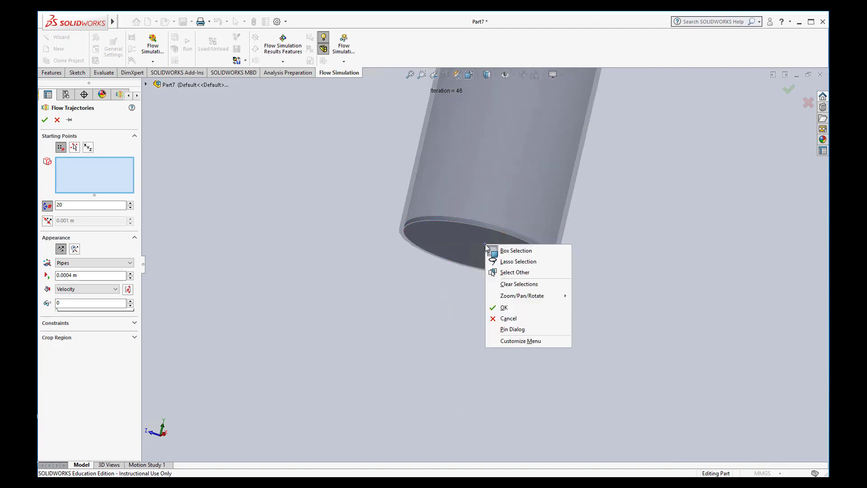
left_click(506, 272)
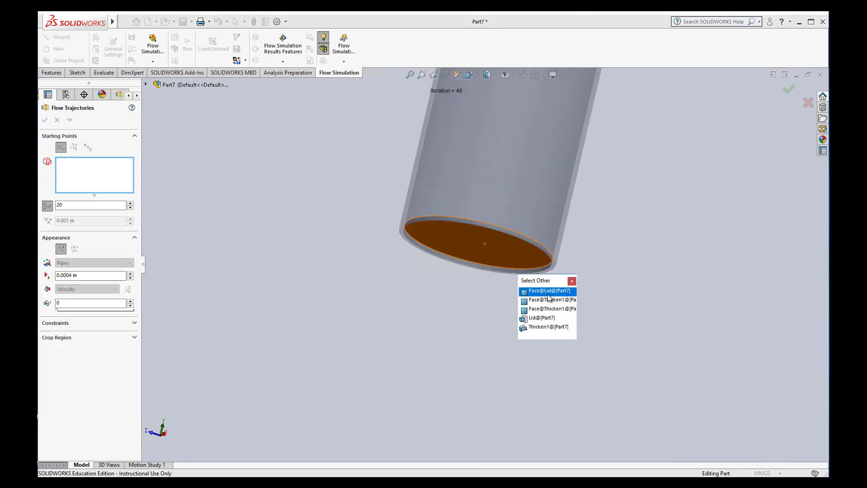
left_click(548, 292)
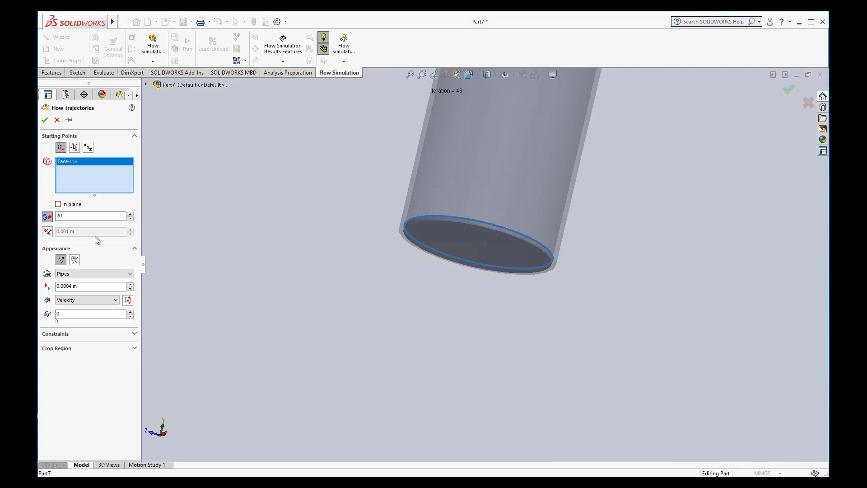
- Use 20 starting points, drawn as 0.0004 m pipes and coloured by Velocity
left_click(75, 216)
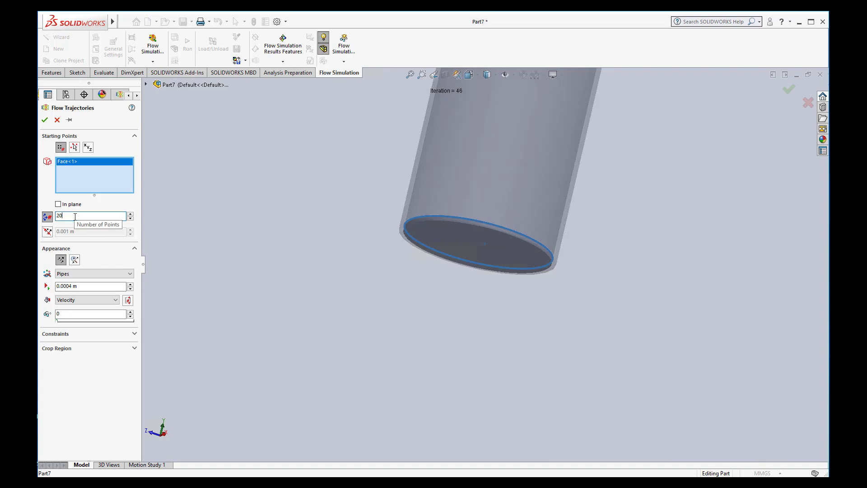
left_click(75, 275)
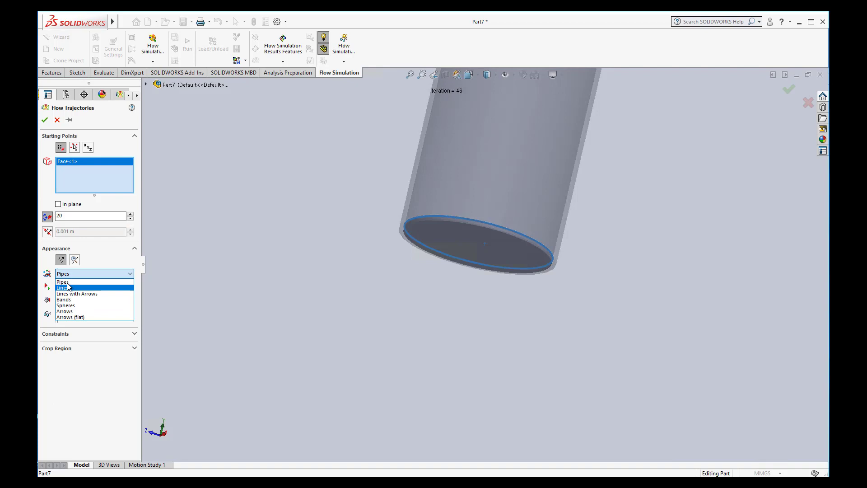
left_click(70, 281)
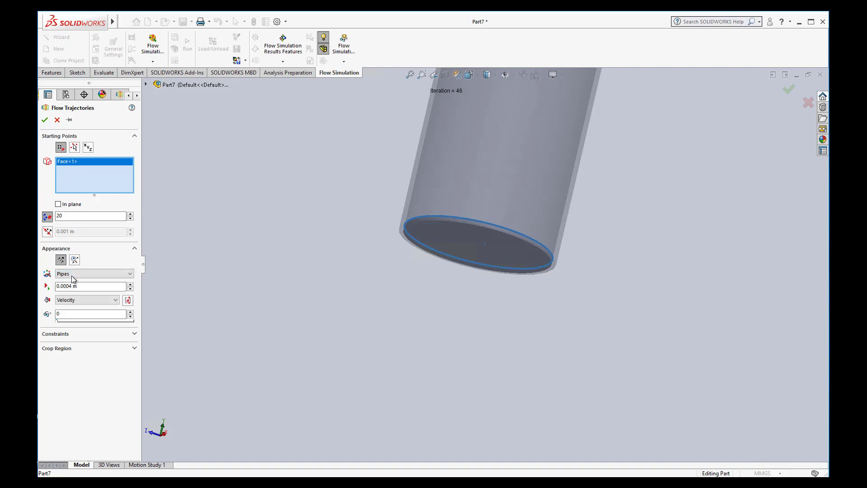
left_click(82, 301)
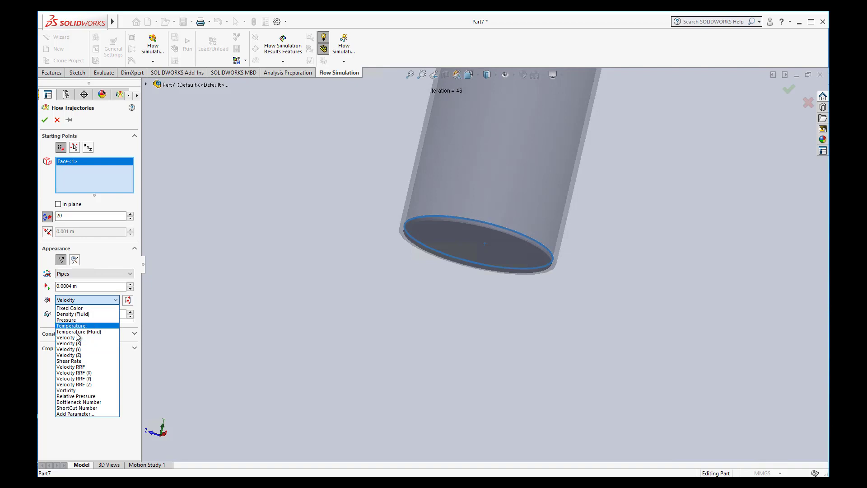
left_click(72, 321)
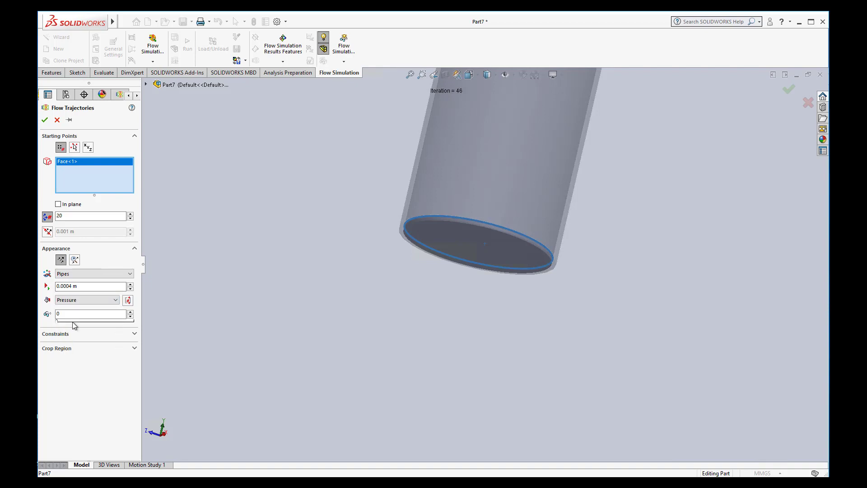
left_click(87, 300)
left_click(73, 338)
left_click(85, 301)
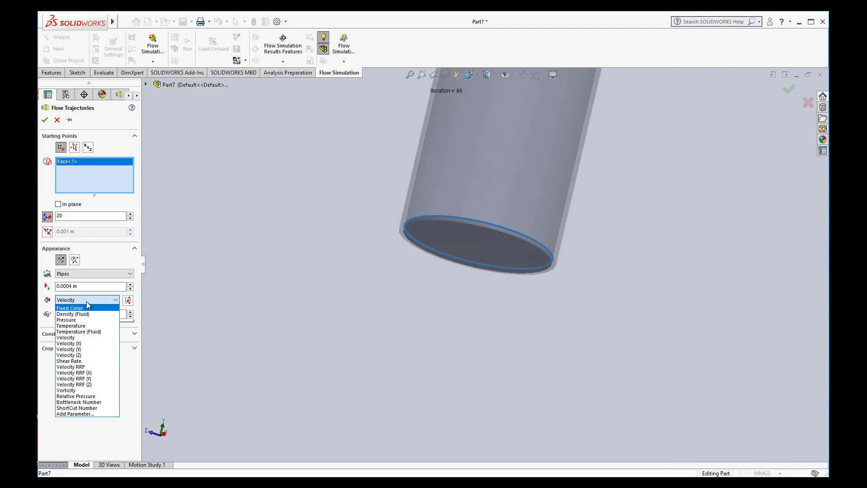
left_click(87, 300)
left_click(68, 314)
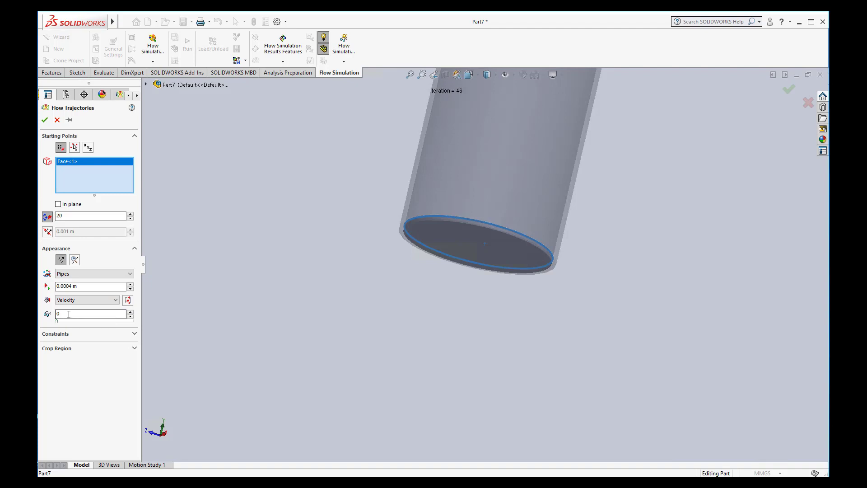
- Compute Flow Trajectories 1 and zoom and orbit to an angled close-up of the artery
left_click(45, 121)
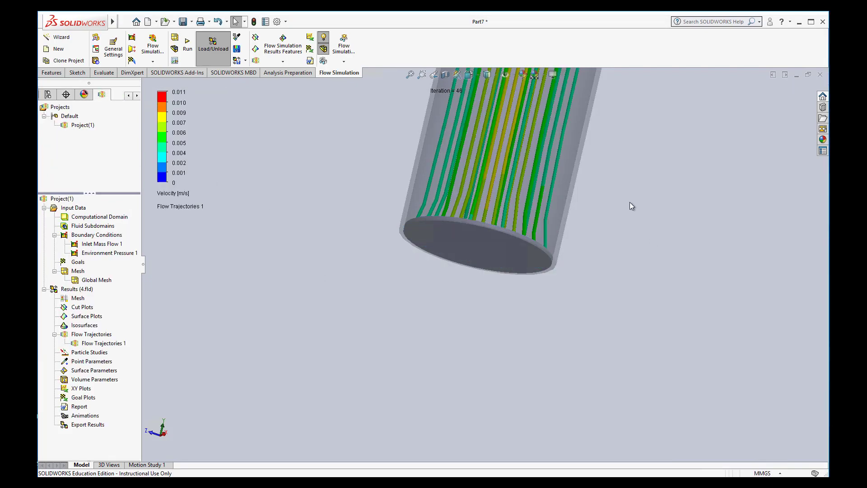
scroll(596, 145, "down", 3)
scroll(592, 139, "up", 5)
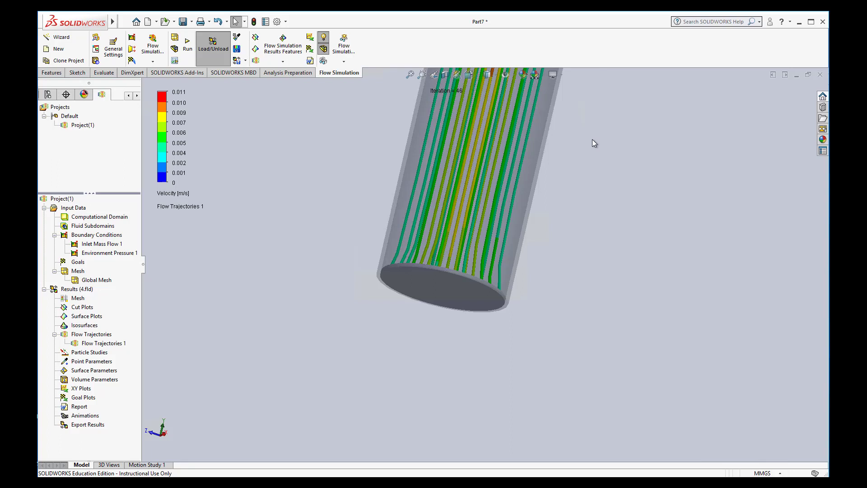
scroll(592, 192, "up", 4)
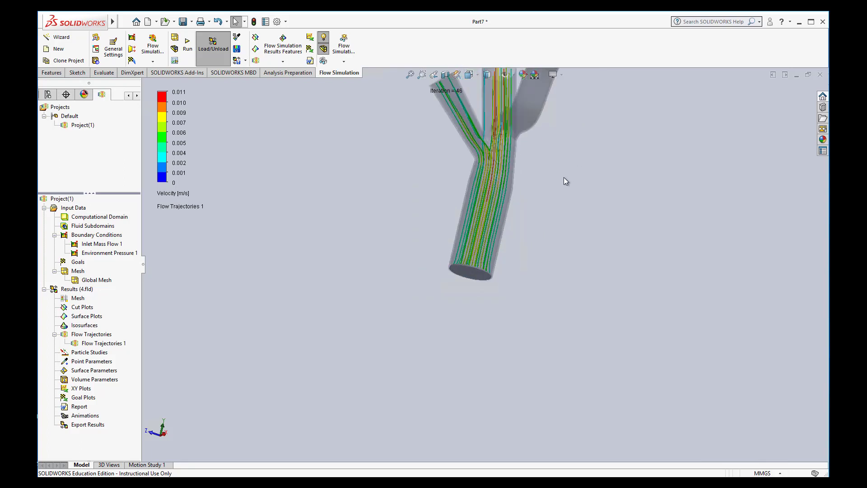
scroll(562, 175, "up", 1)
middle_click_drag(560, 171, 509, 224)
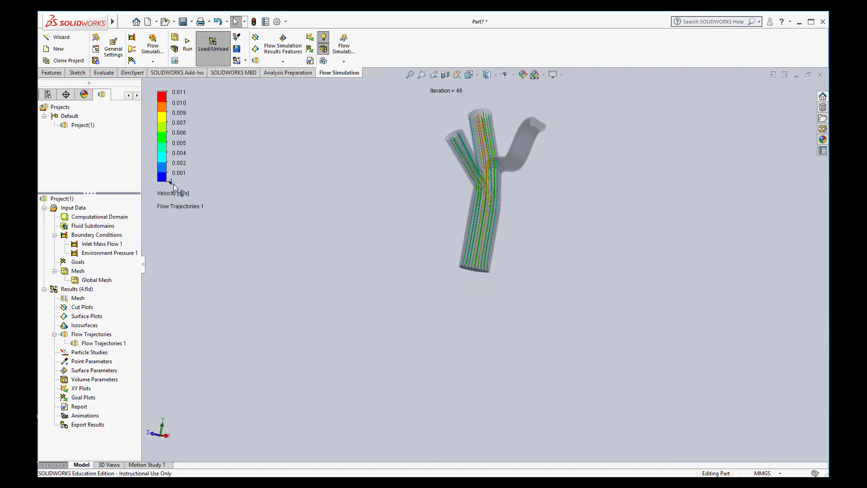
scroll(518, 170, "down", 5)
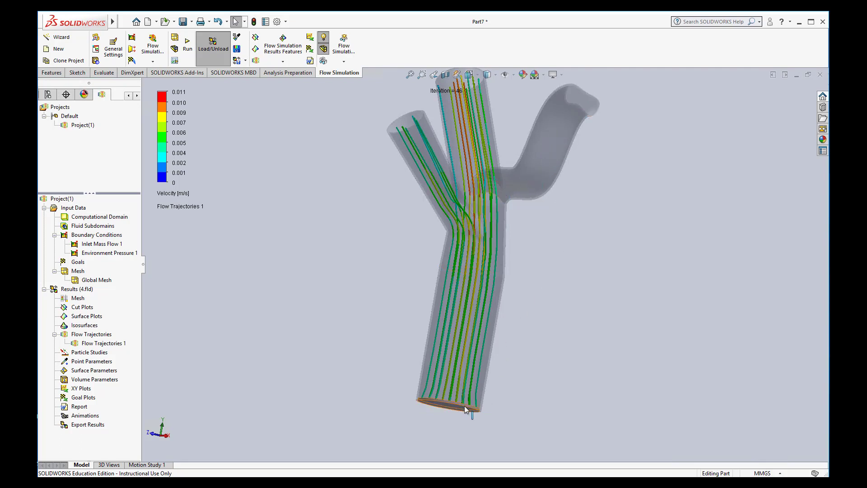
- Redefine Flow Trajectories 1 with 50 starting points and a 0.0003 m pipe width
right_click(94, 344)
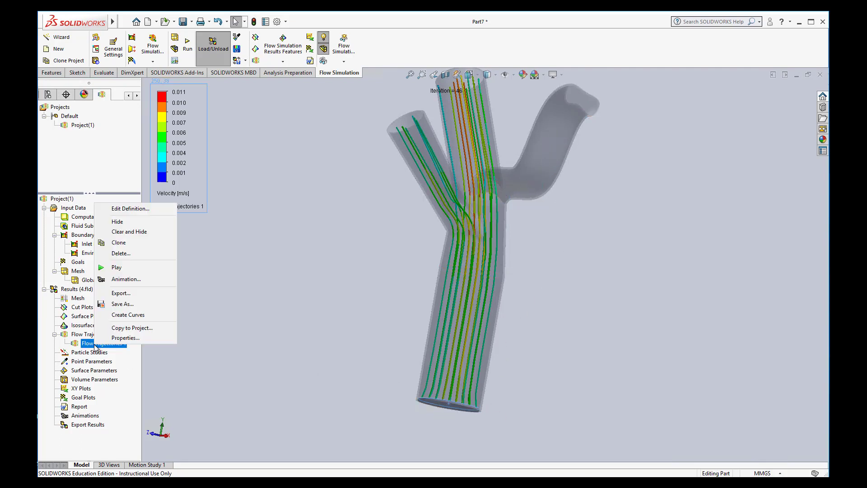
left_click(143, 210)
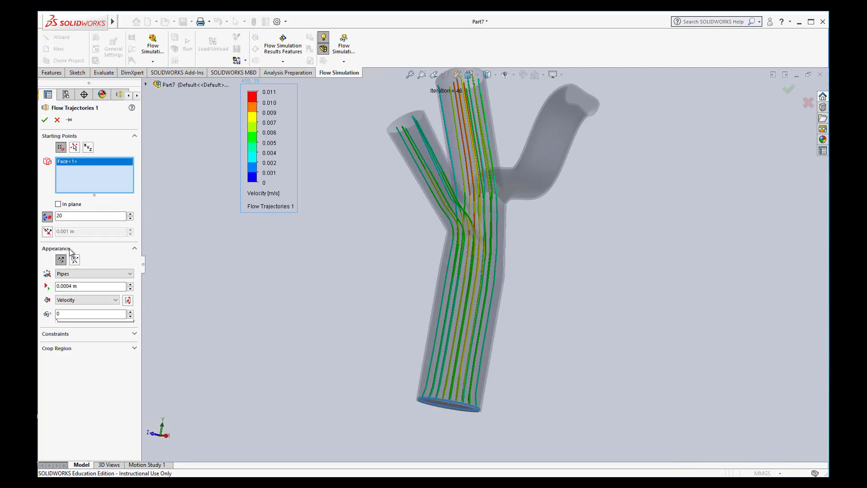
left_click(65, 216)
double_click(65, 216)
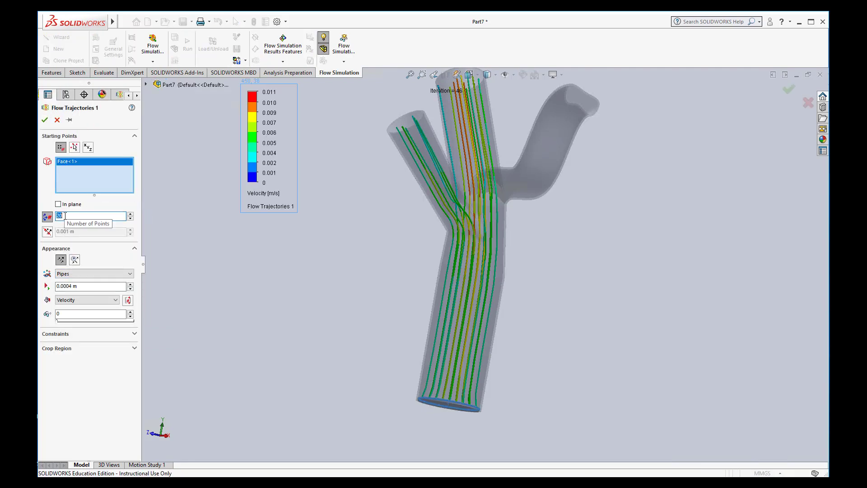
type("50")
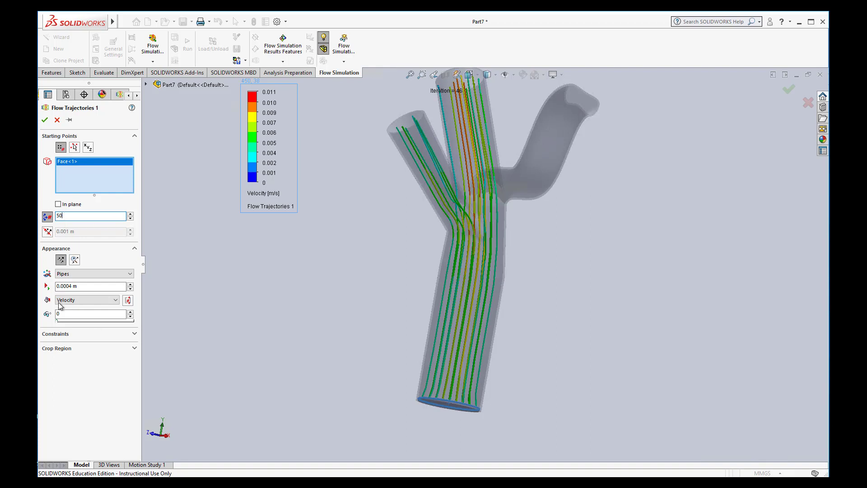
left_click(71, 286)
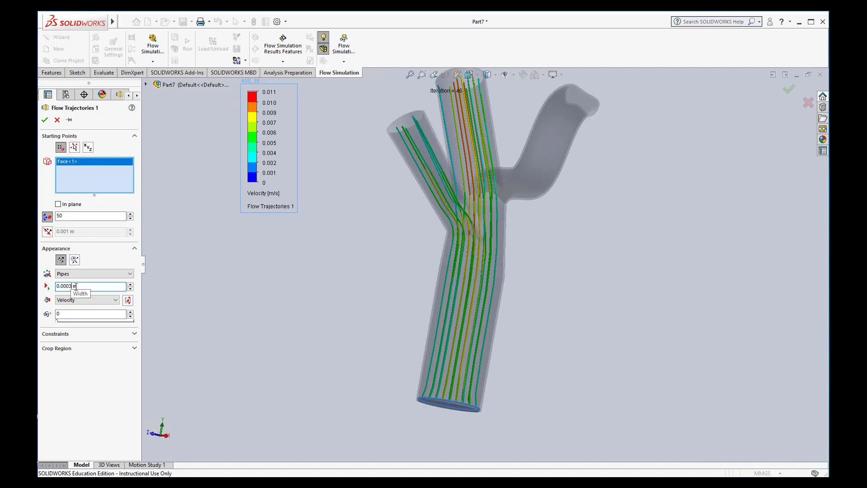
- Apply the denser 50-point trajectories and play their animation
left_click(45, 120)
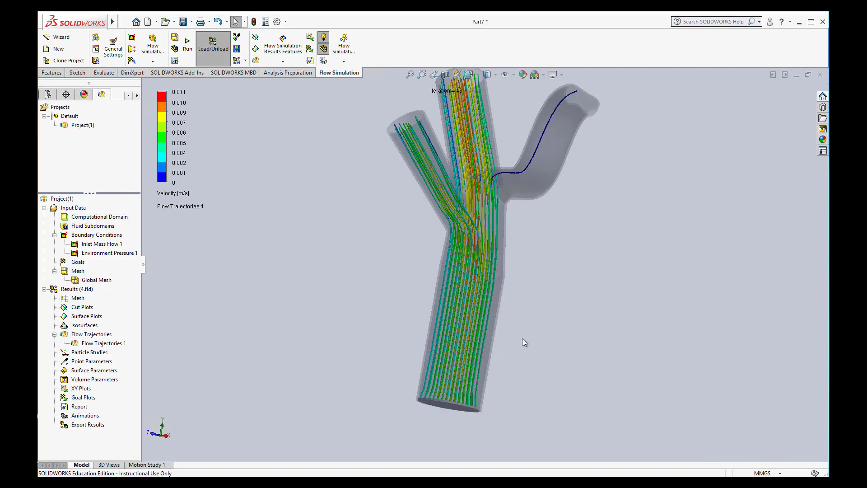
middle_click_drag(522, 340, 502, 318)
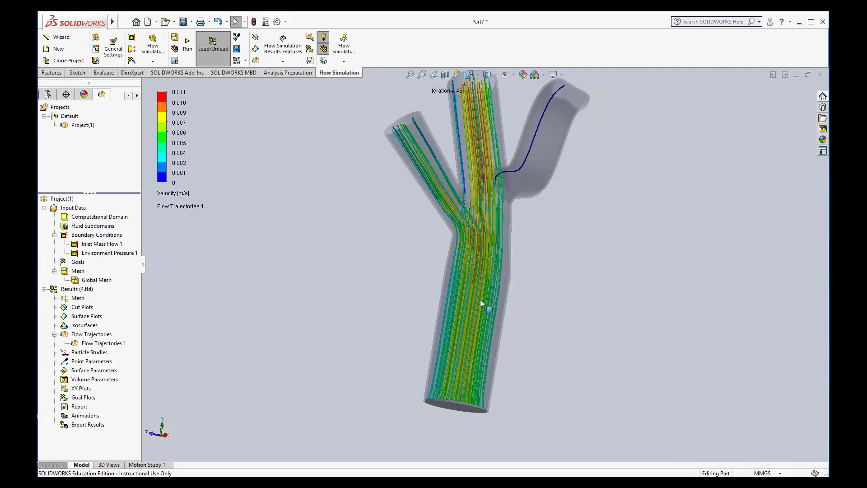
right_click(104, 343)
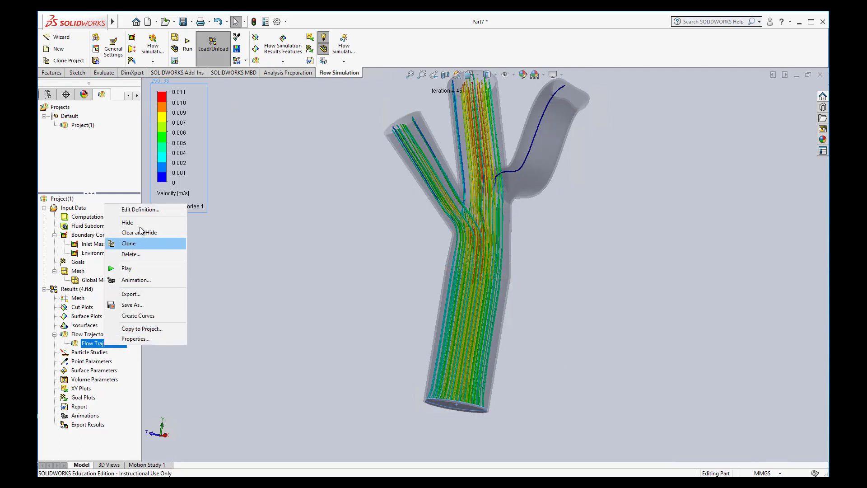
left_click(126, 268)
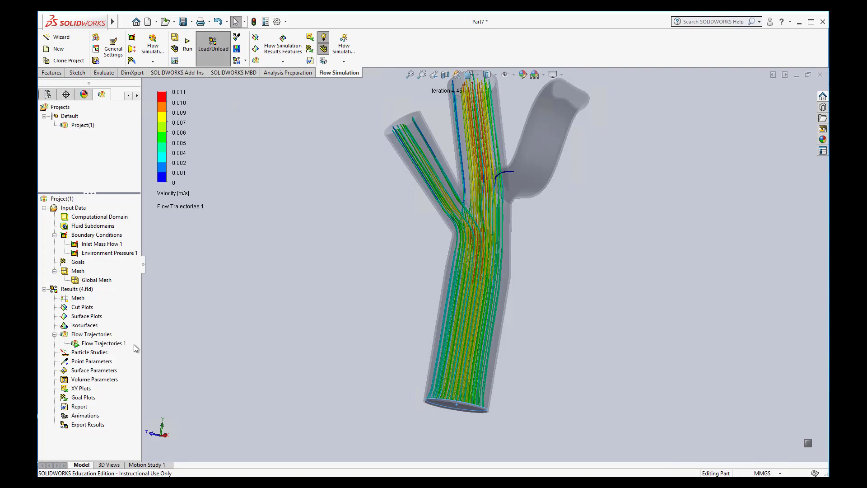
- Stop the trajectory animation and hide Flow Trajectories 1
right_click(103, 348)
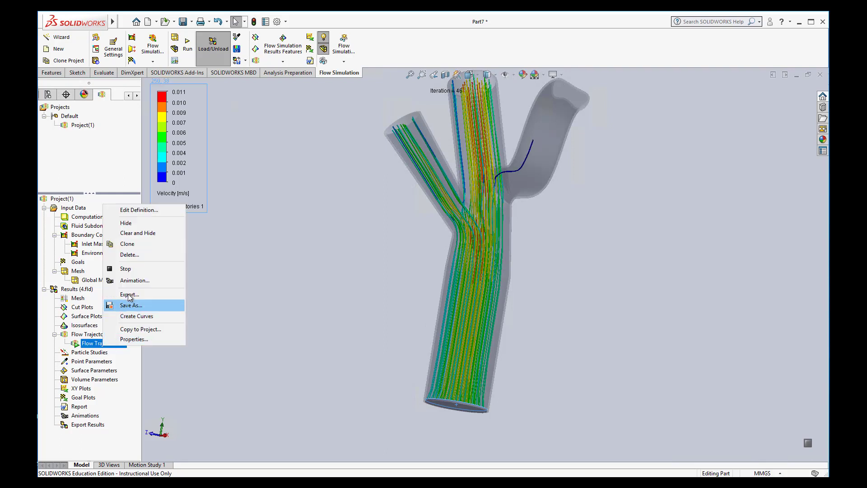
left_click(121, 269)
right_click(112, 342)
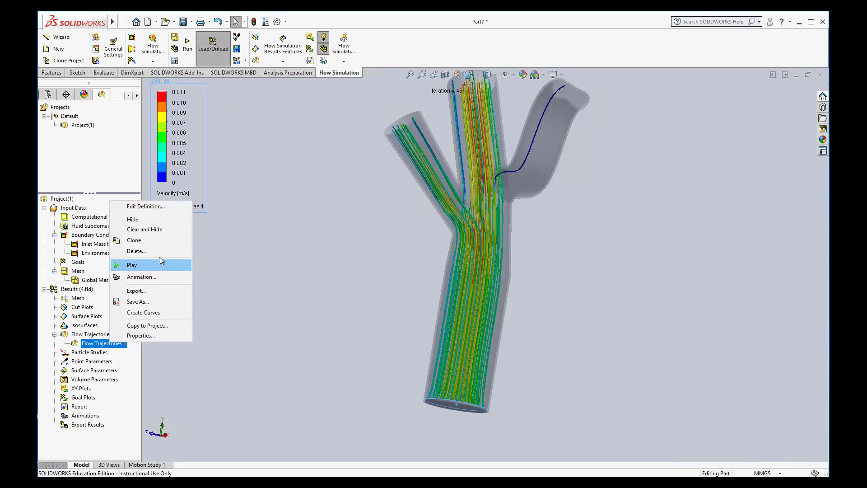
left_click(132, 219)
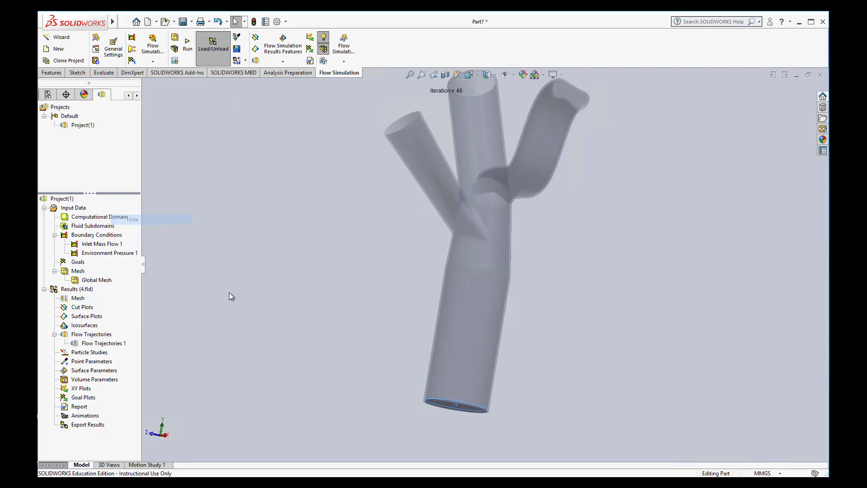
- Launch the Particle Study wizard, keeping the name Particle Study 1, and continue to Injection 1
right_click(90, 353)
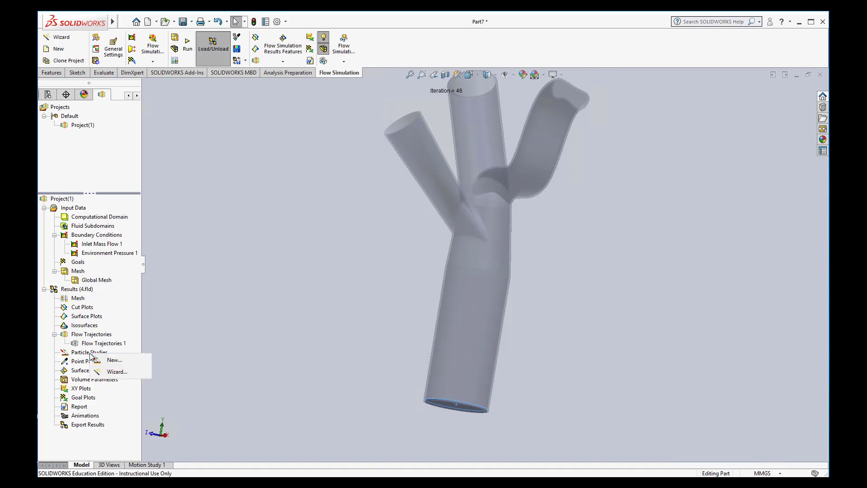
left_click(114, 372)
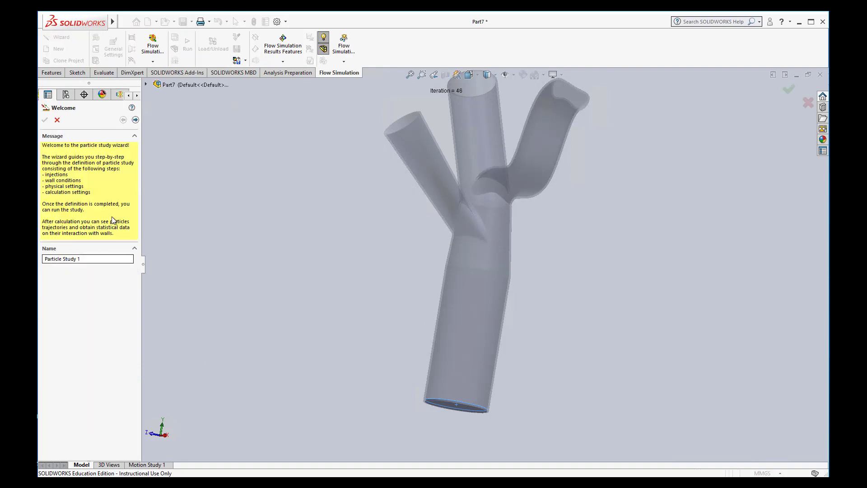
left_click(136, 120)
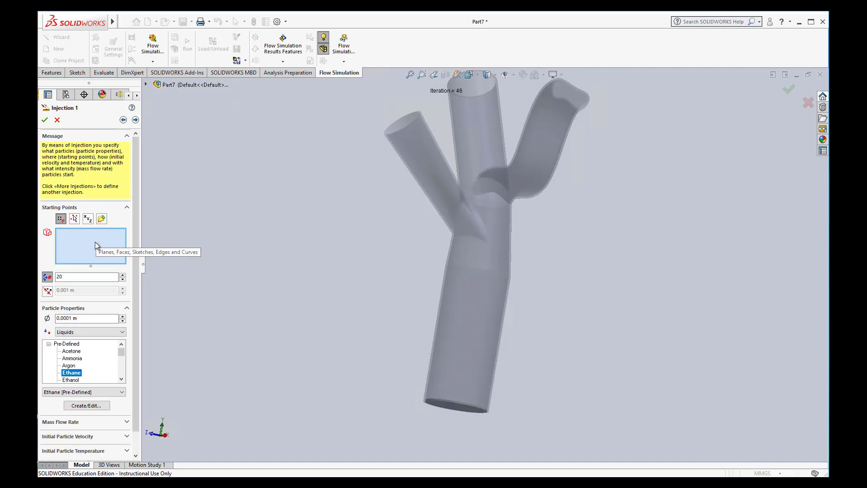
- Seed Injection 1 from the Face@Lid inlet face with 40 starting points
right_click(459, 408)
left_click(487, 347)
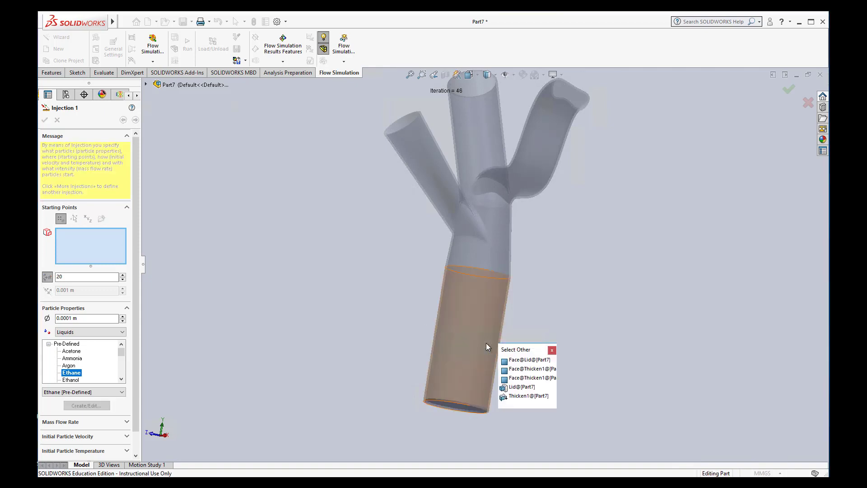
left_click(518, 362)
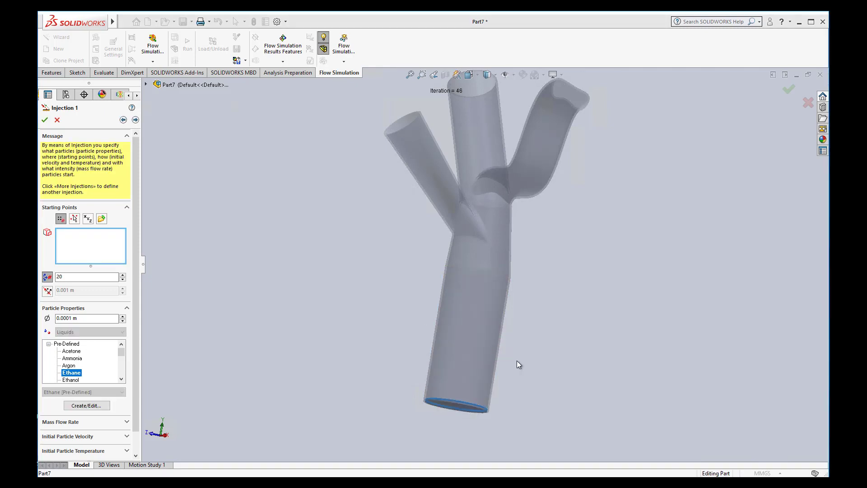
double_click(78, 276)
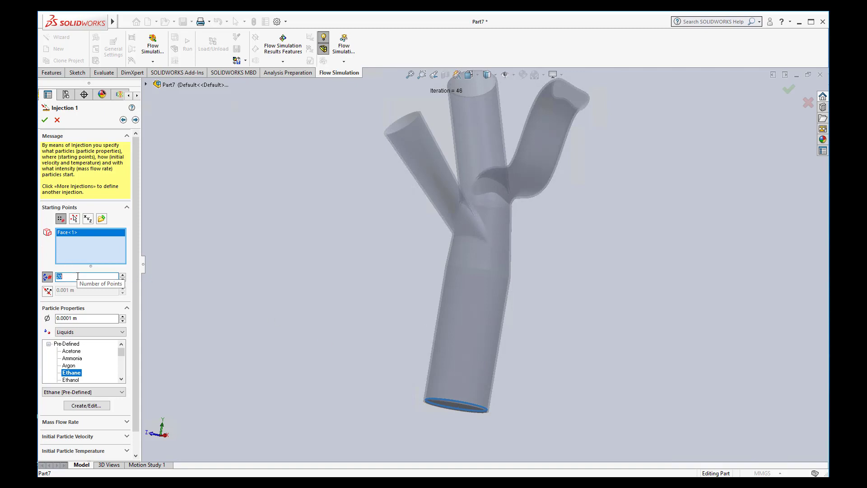
type("40")
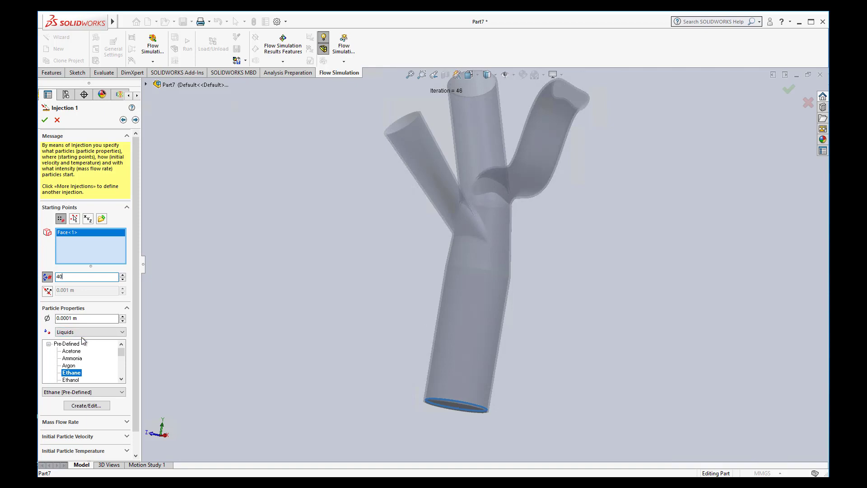
mouse_move(122, 356)
left_mouse_down()
mouse_move(123, 377)
mouse_move(121, 352)
left_mouse_up()
- Make the Injection 1 particles solid Gold from the pre-defined Metals
left_click(115, 332)
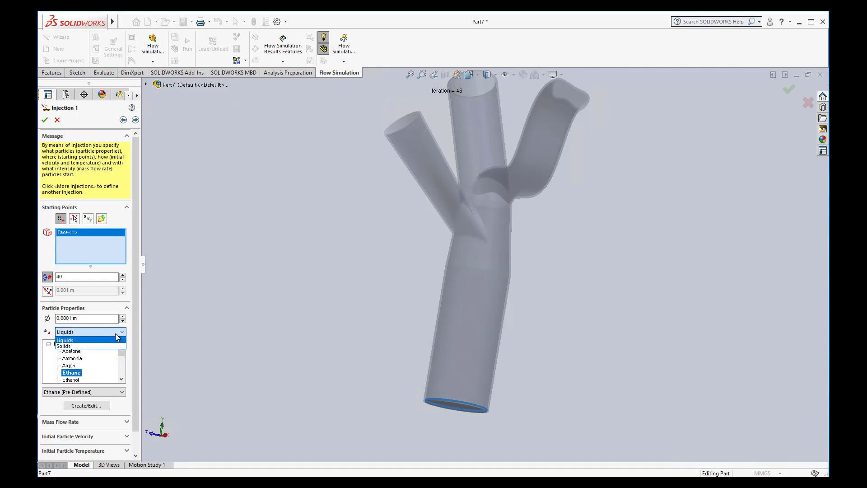
left_click(75, 347)
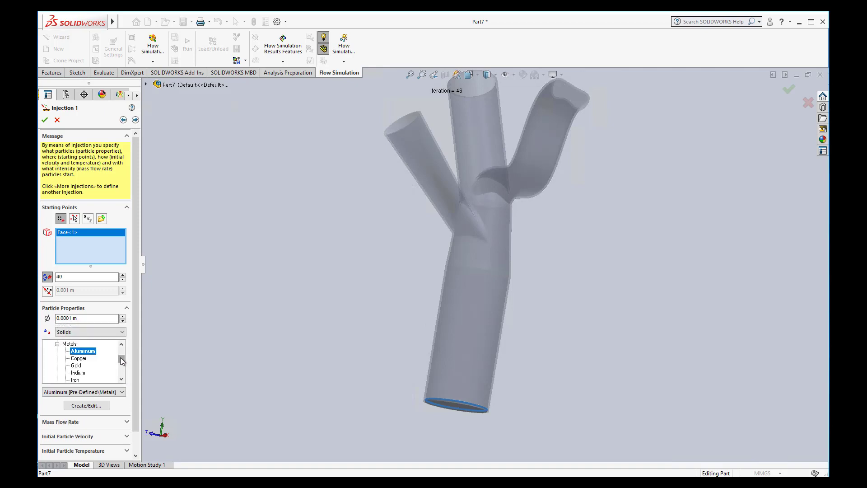
left_click_drag(121, 357, 121, 375)
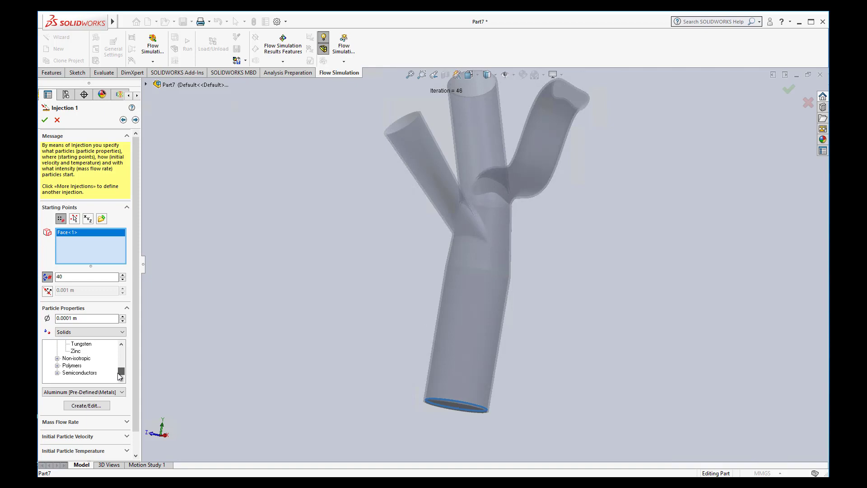
left_click(57, 366)
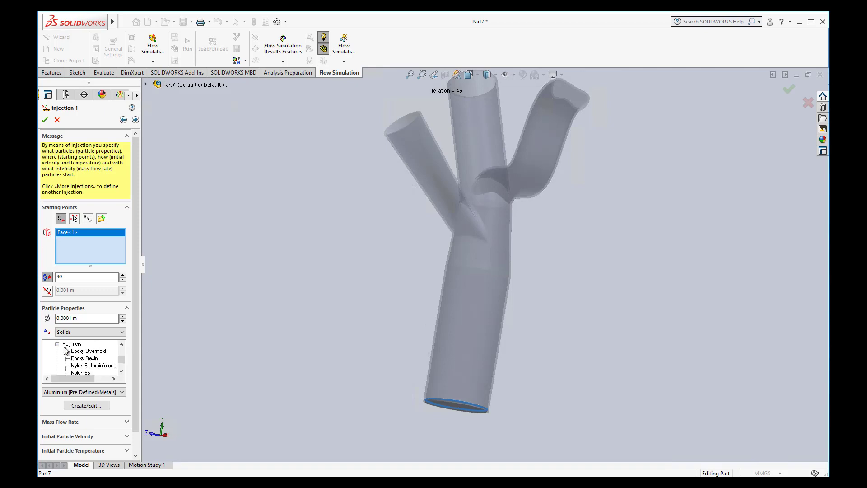
left_click(58, 344)
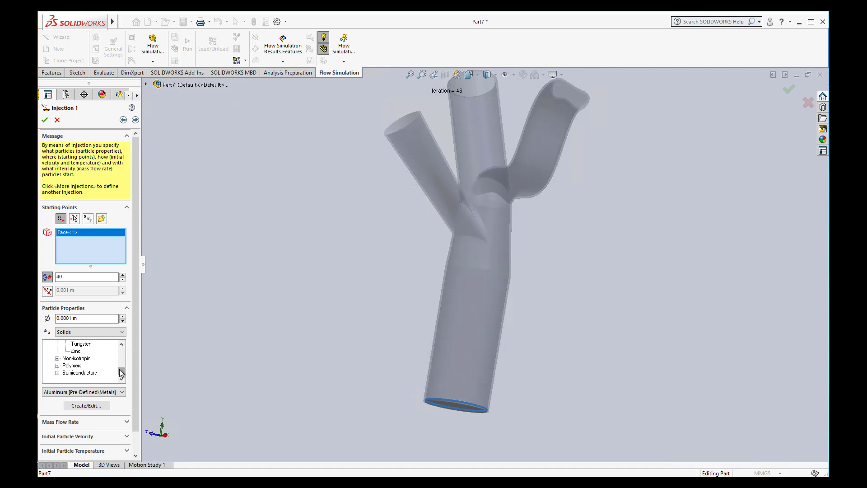
left_click_drag(122, 373, 121, 360)
left_click(82, 359)
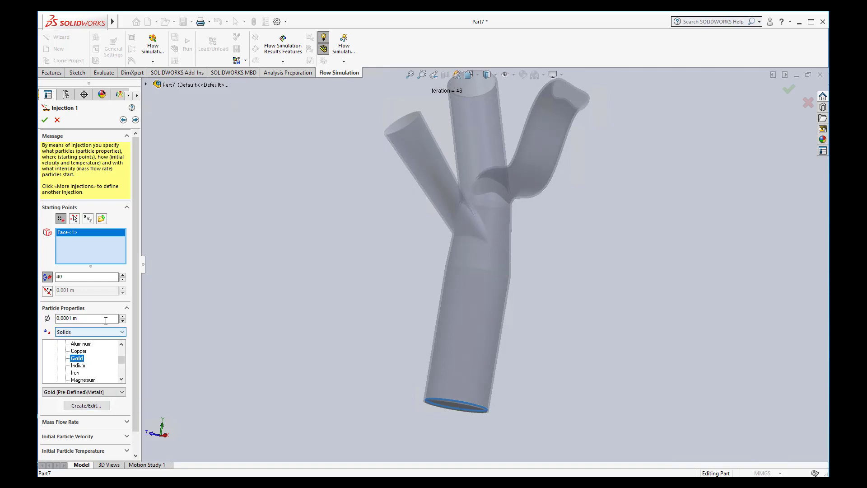
- Set the particle mass flow rate to 1 kg/s
left_click(127, 421)
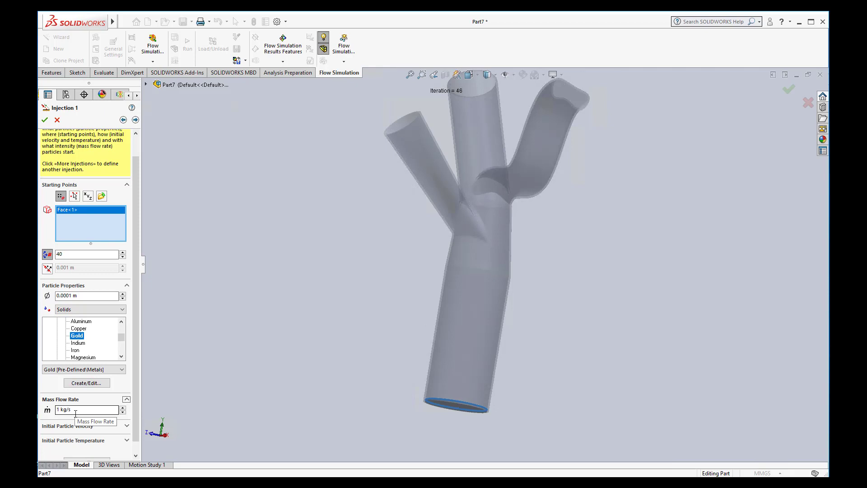
left_click(60, 410)
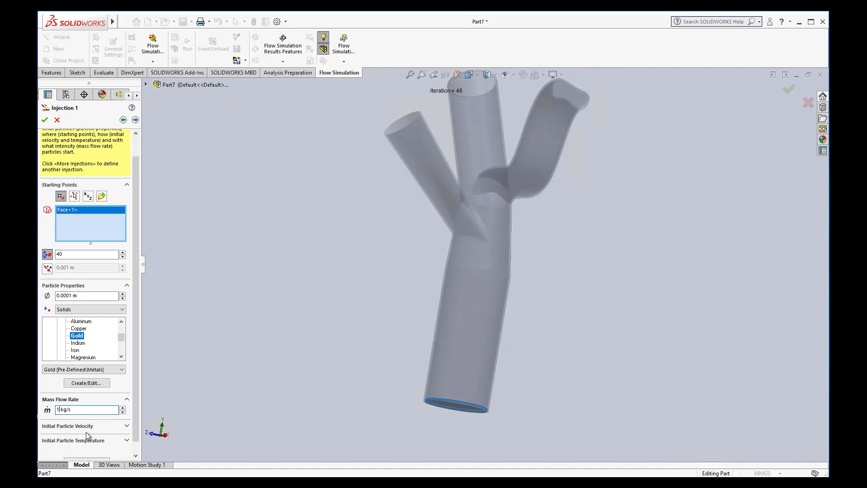
left_click(126, 426)
left_click(126, 428)
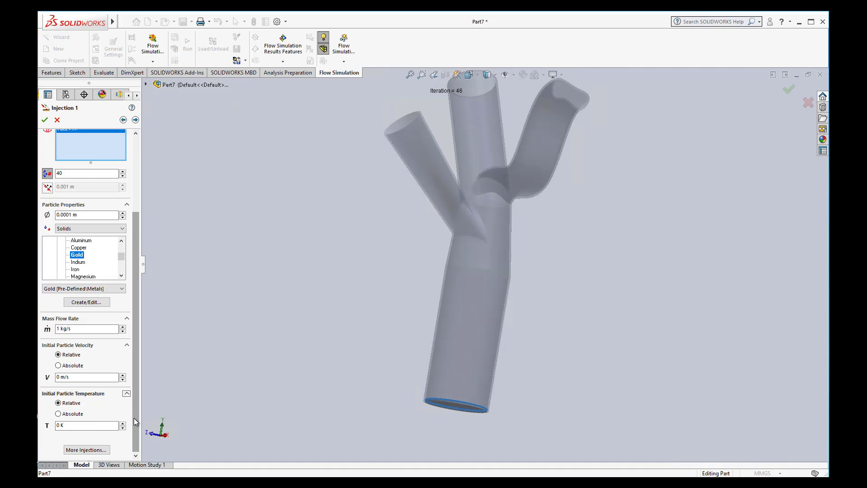
left_click_drag(134, 418, 137, 313)
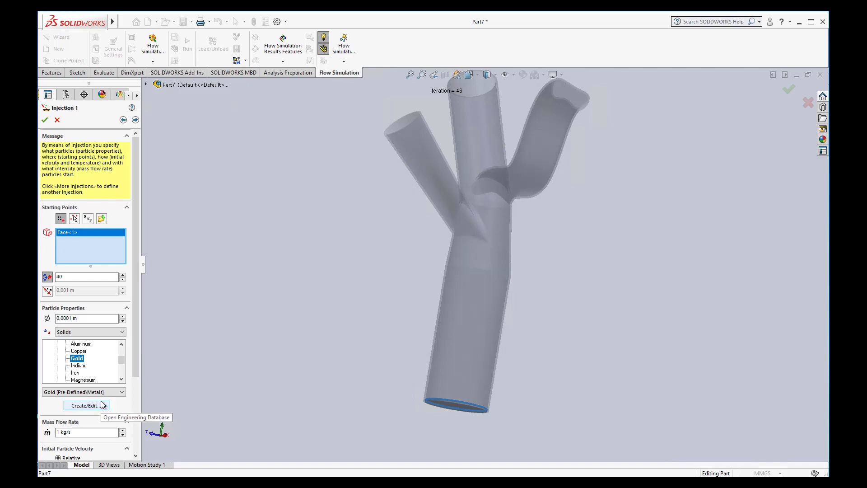
- Continue to the Physical Settings page, leaving Accretion, Erosion and Gravity unchecked
left_click(137, 121)
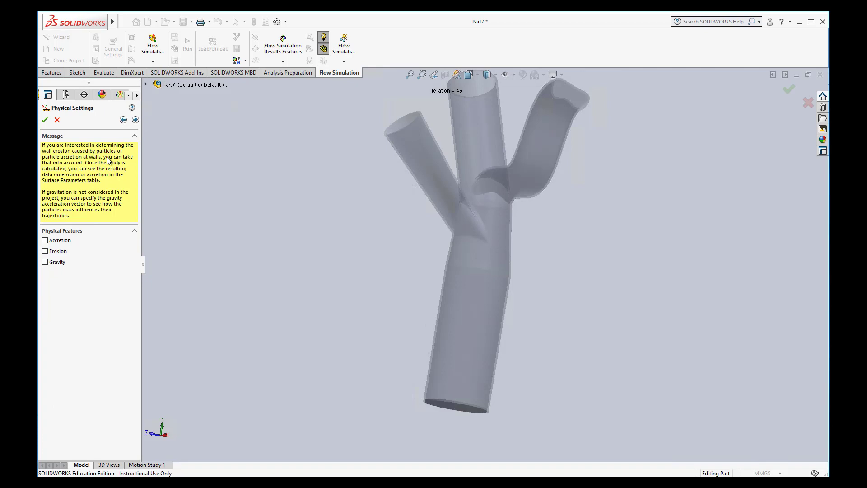
- Choose Ideal reflection as the default wall condition, then continue to Calculation Settings
left_click(135, 120)
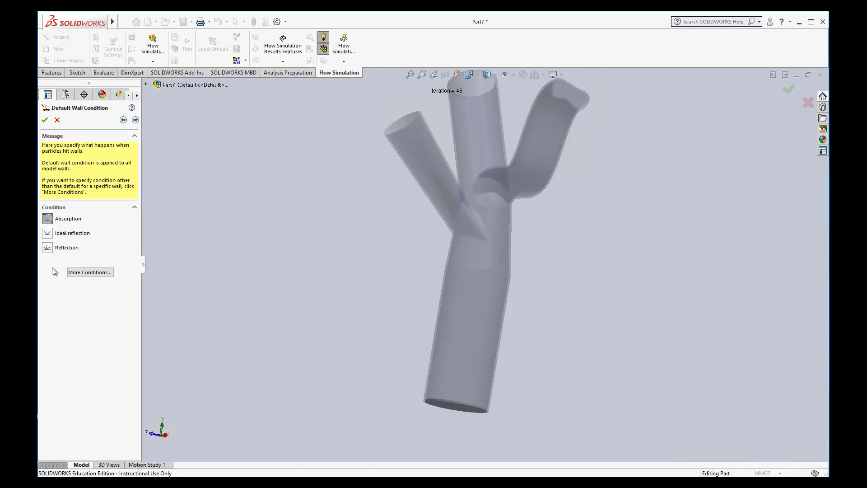
left_click(48, 234)
left_click(48, 248)
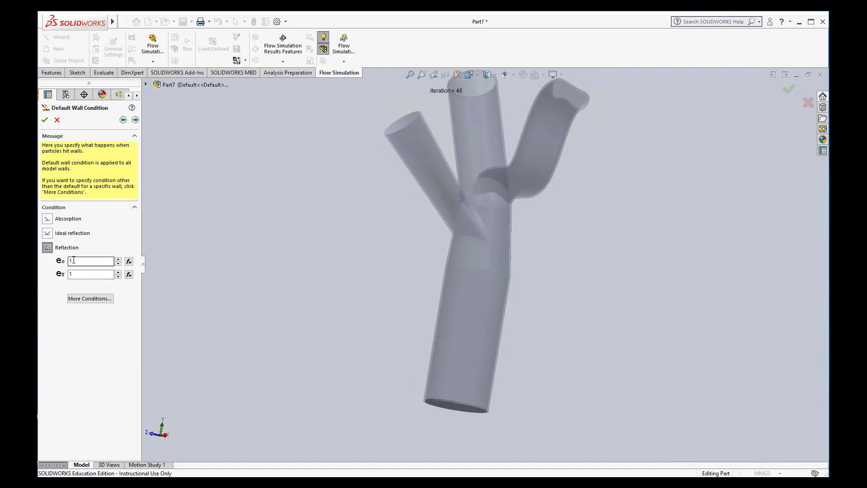
left_click(48, 234)
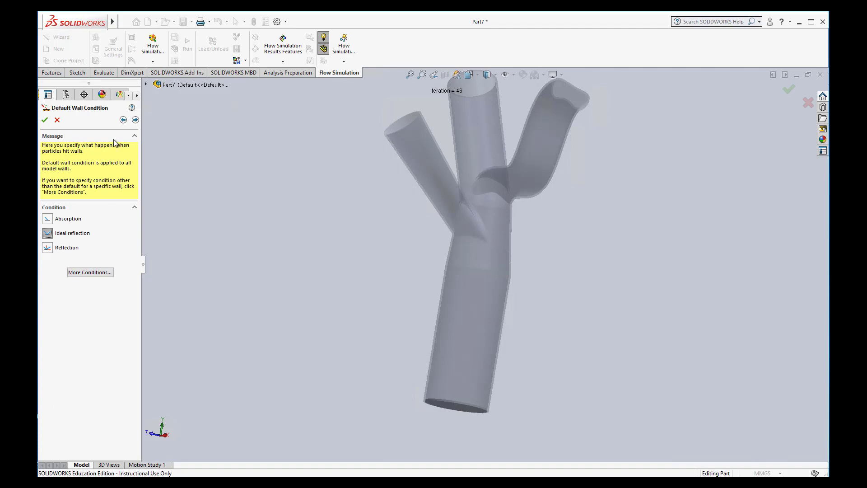
left_click(136, 120)
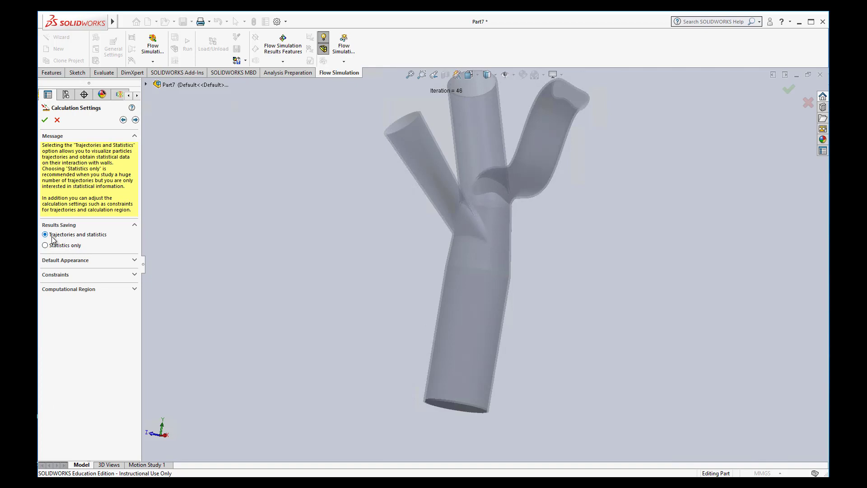
- Draw the particles as 0.0004 m spheres colored by Shear Rate
left_click(68, 262)
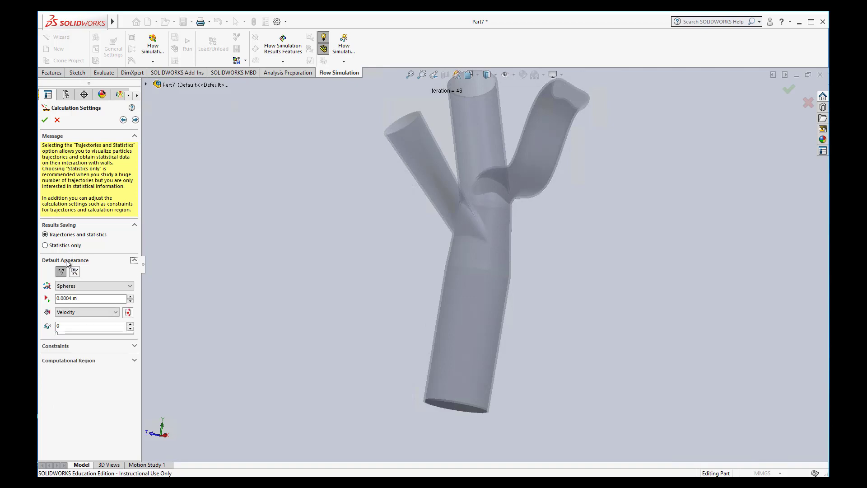
left_click(80, 287)
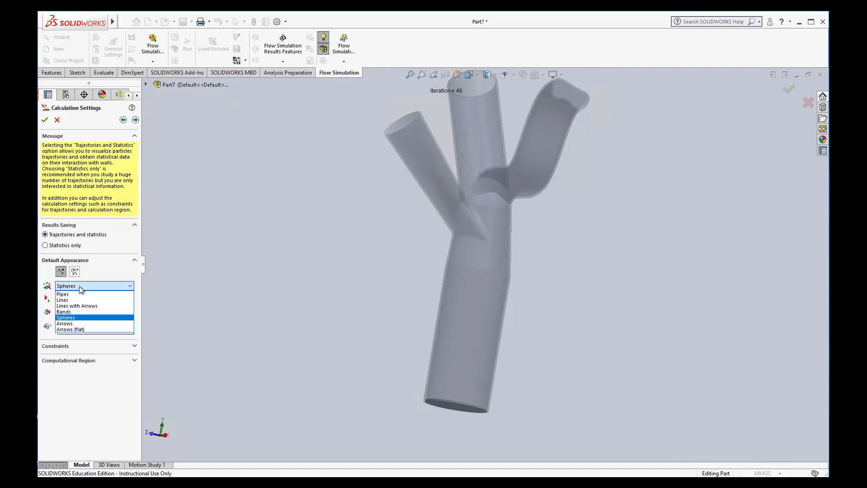
left_click(71, 319)
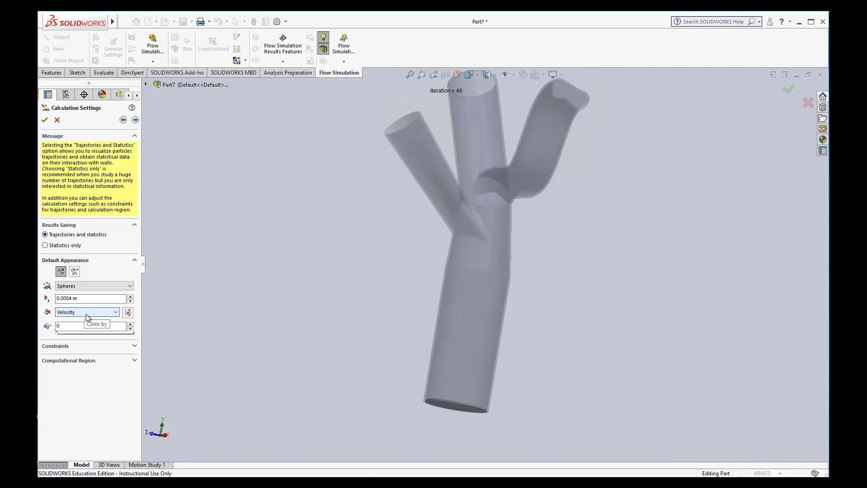
left_click(87, 316)
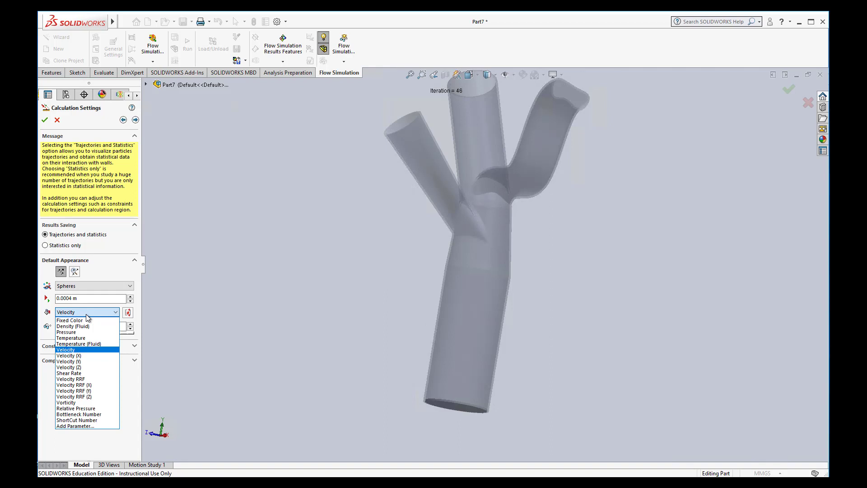
left_click(75, 374)
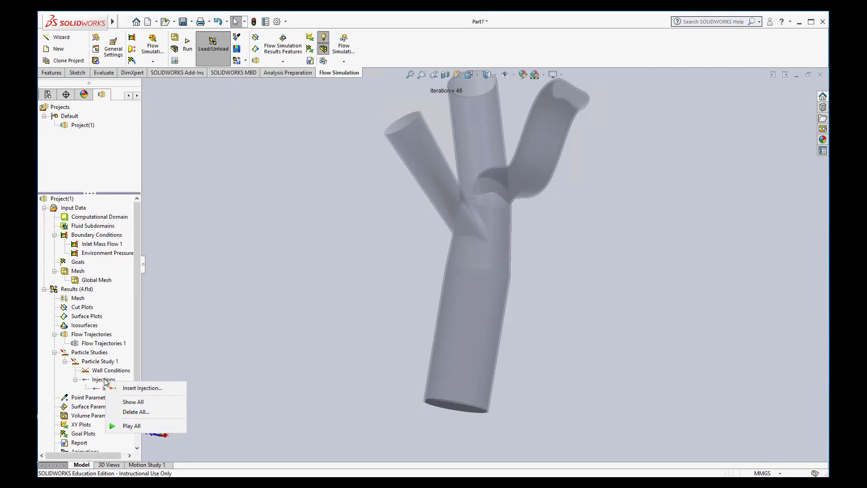
- Play all injections of Particle Study 1 and rotate to view the shear-rate-colored spheres
left_click(130, 427)
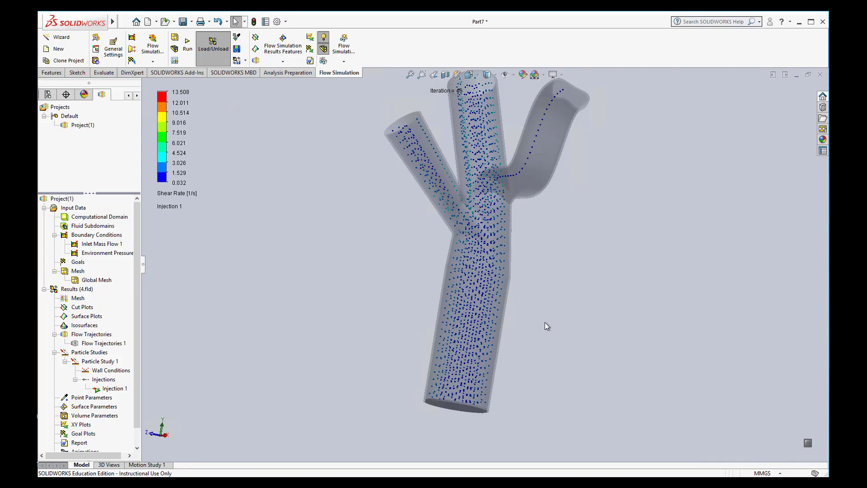
middle_click_drag(554, 320, 531, 321)
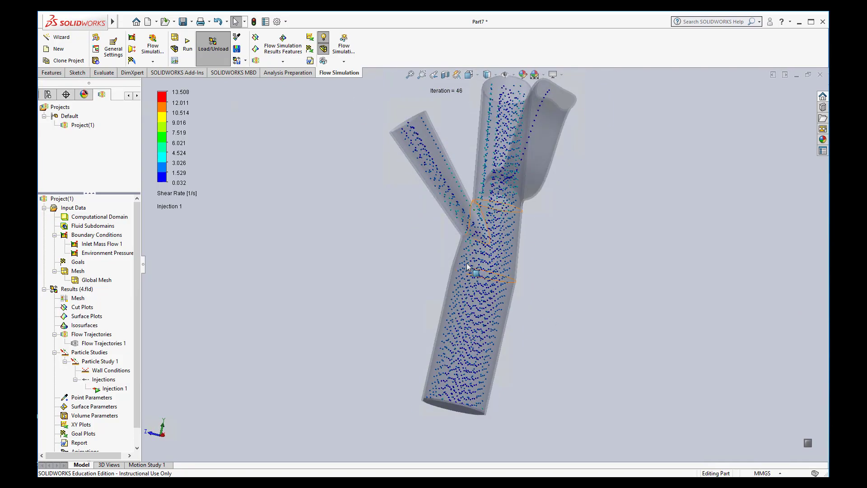